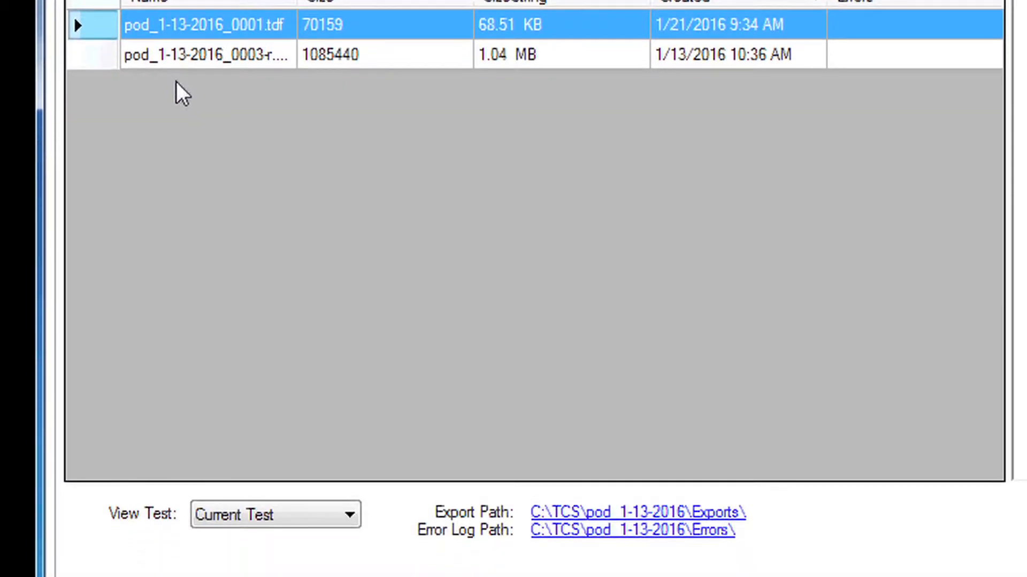
Look through the choices available for the viewed test and for the export format
{"action": "left_click", "coordinate": [350, 290]}
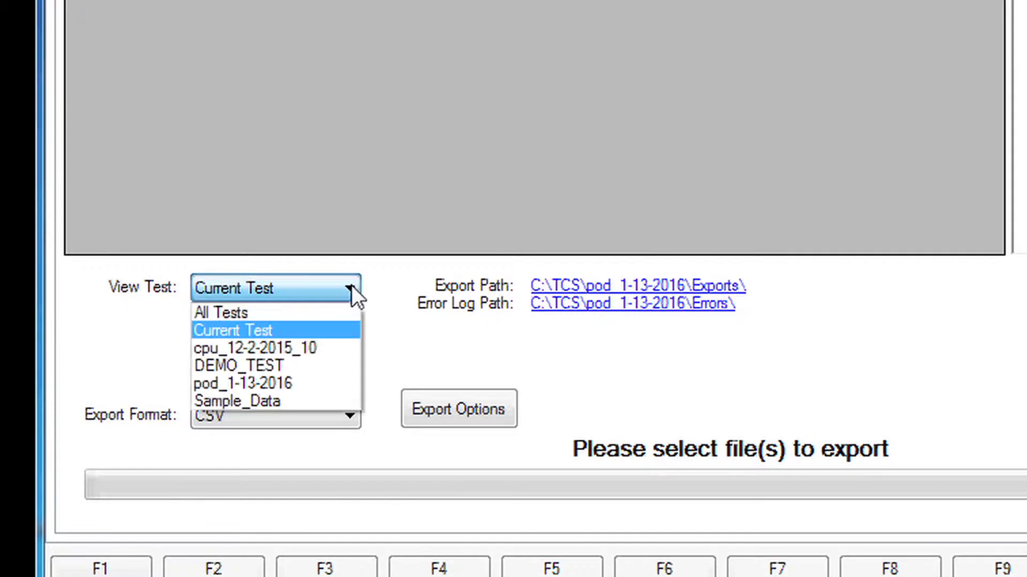
{"action": "left_click", "coordinate": [351, 285]}
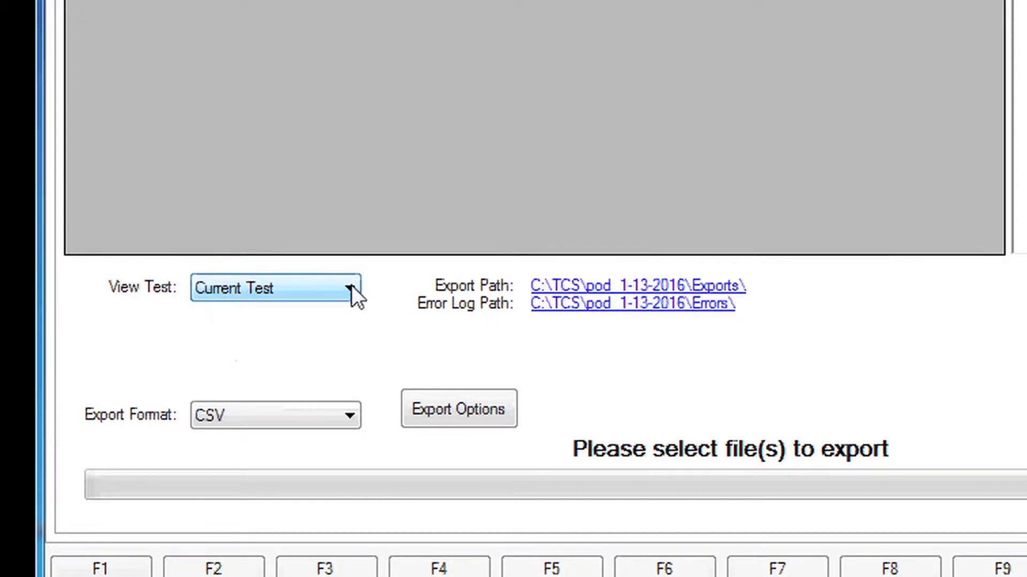
{"action": "left_click", "coordinate": [351, 415]}
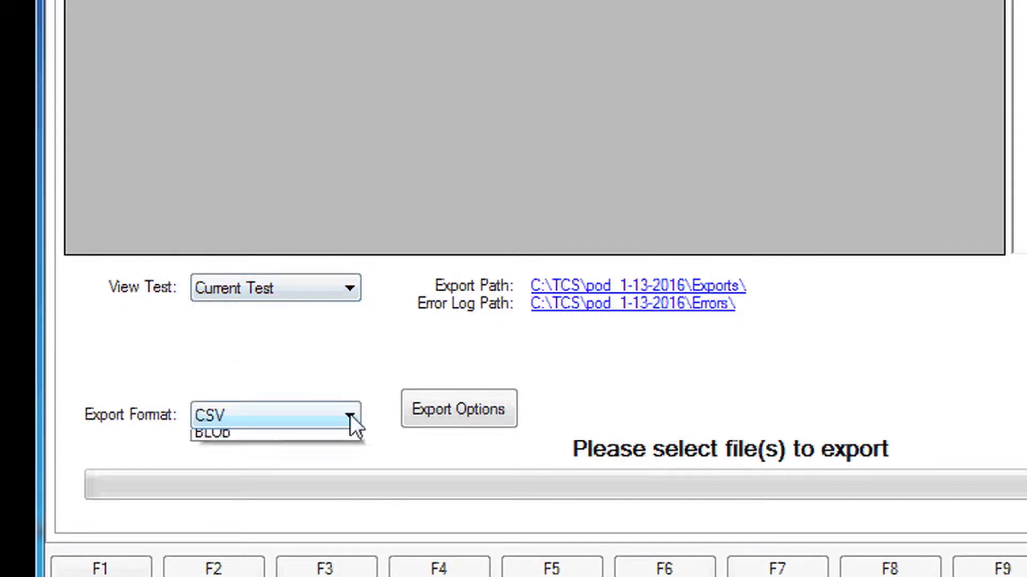
{"action": "left_click", "coordinate": [351, 415]}
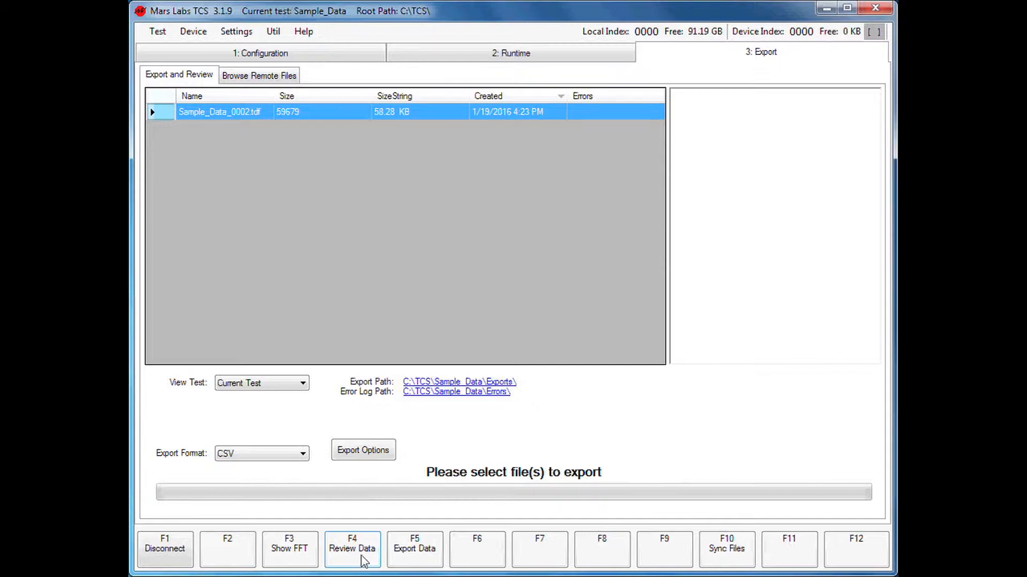
Open Sample_Data_0002.tdf for review and add the degrees/sec channels to the plots
{"action": "double_click", "coordinate": [238, 116]}
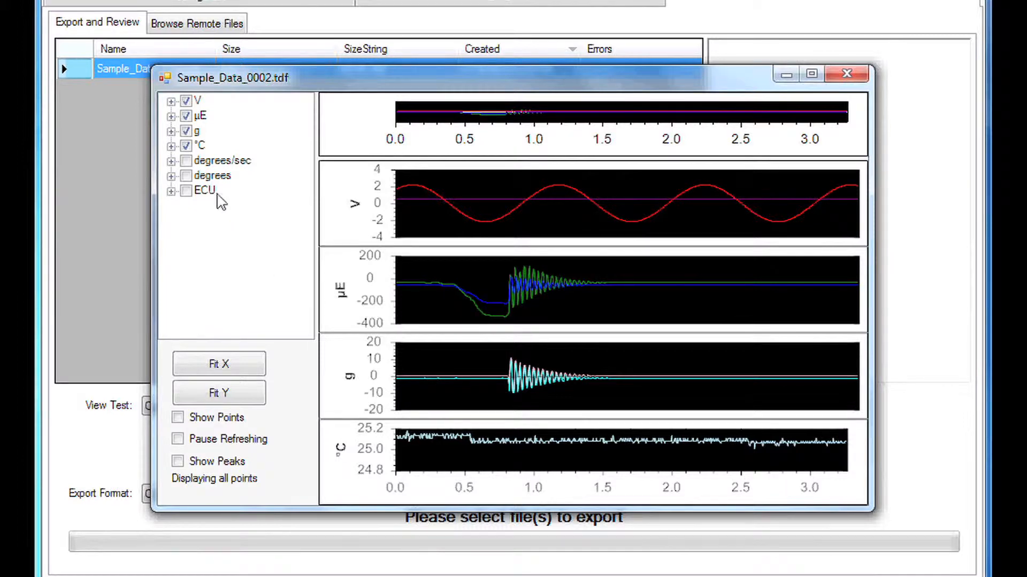
{"action": "left_click", "coordinate": [188, 163]}
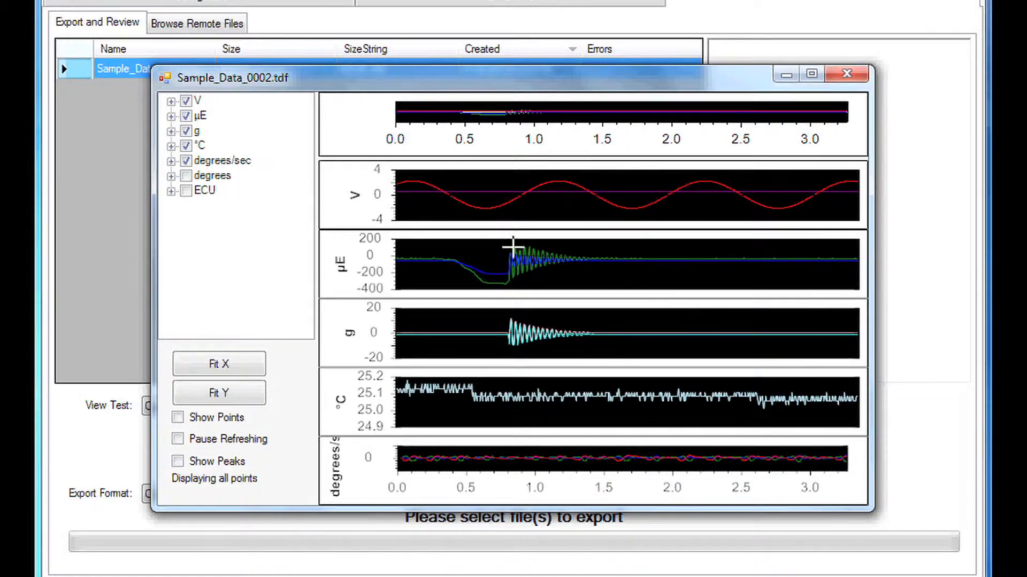
Zoom the plots in on the µE oscillation between about 0.8 and 1.0, and widen the range around it
{"action": "left_click_drag", "start_coordinate": [505, 253], "coordinate": [420, 262]}
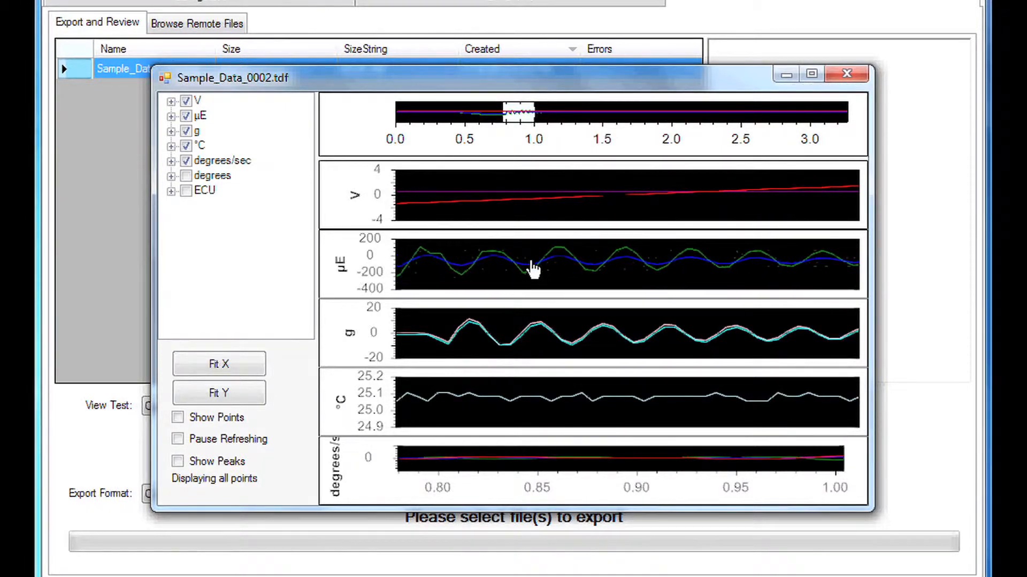
{"action": "scroll", "coordinate": [538, 259], "scroll_direction": "down", "scroll_amount": 4}
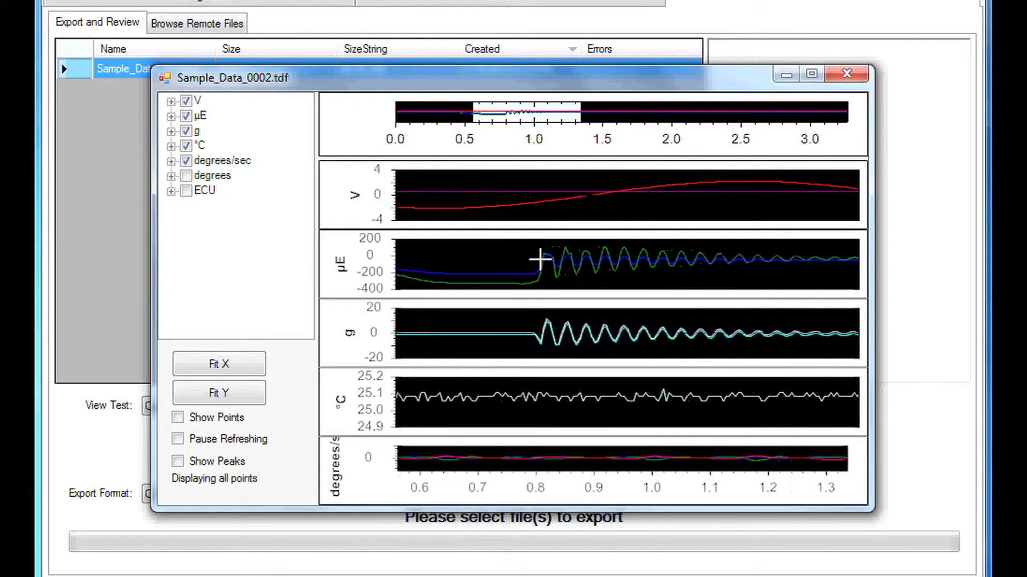
{"action": "scroll", "coordinate": [540, 260], "scroll_direction": "down", "scroll_amount": 2}
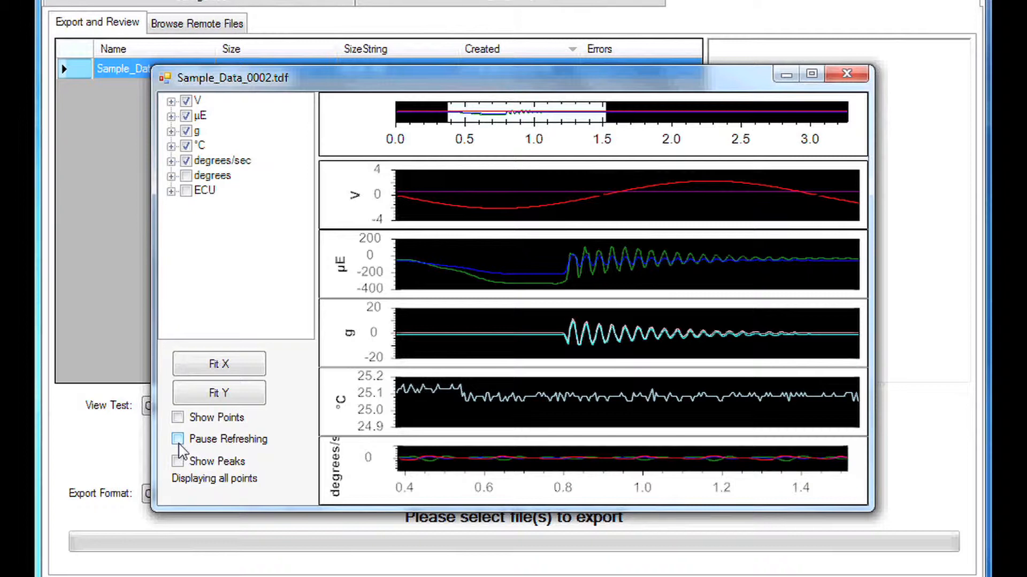
Switch the data point markers on and off again, and fit the plots to the full X range
{"action": "left_click", "coordinate": [178, 418]}
{"action": "left_click", "coordinate": [178, 417]}
{"action": "left_click", "coordinate": [201, 373]}
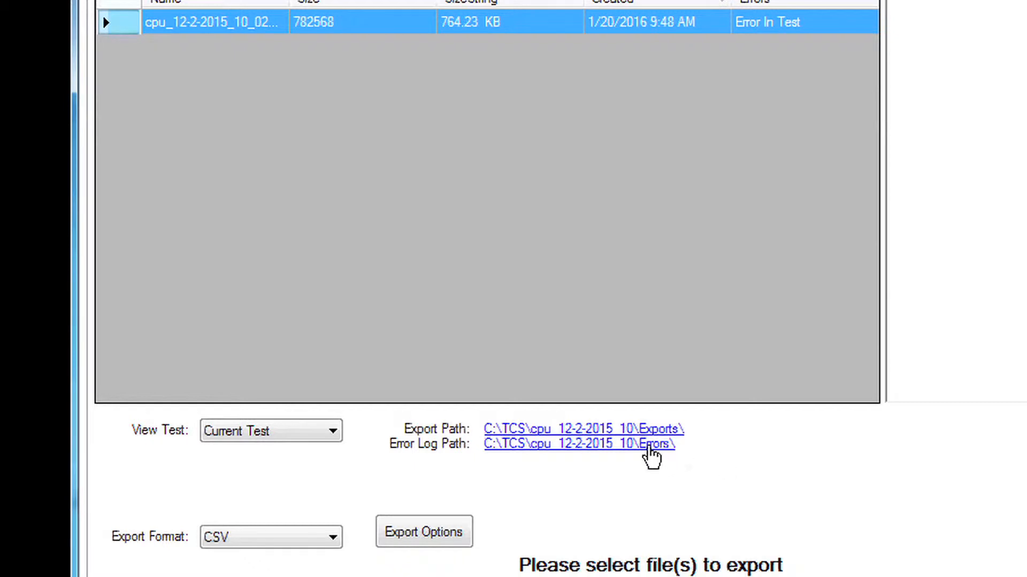
Open the cpu_12-2-2015_10 test's error log folder and read through cpu_12-2-2015_10_0268_192.168.10.71.tef
{"action": "left_click", "coordinate": [647, 448]}
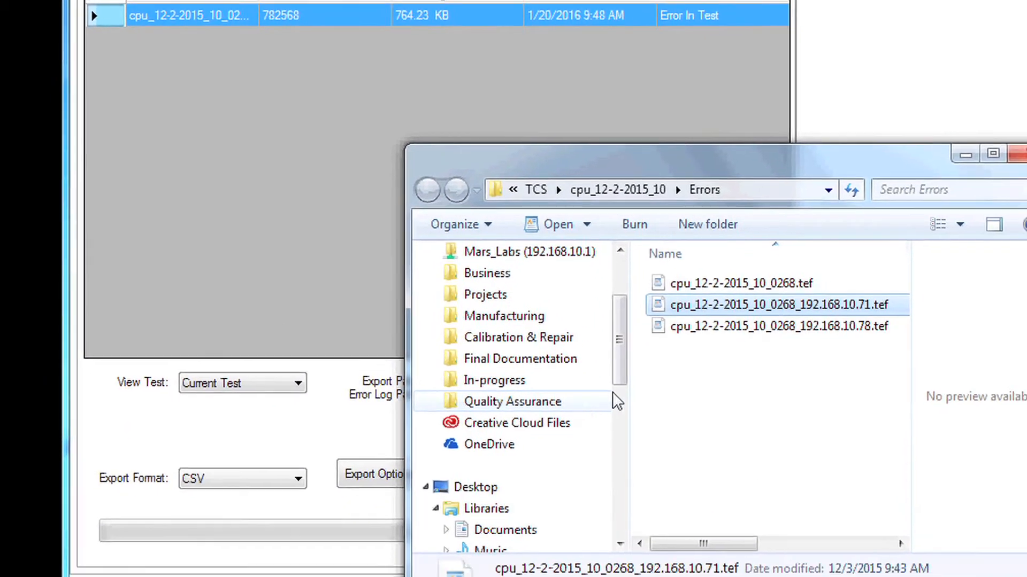
{"action": "double_click", "coordinate": [653, 288]}
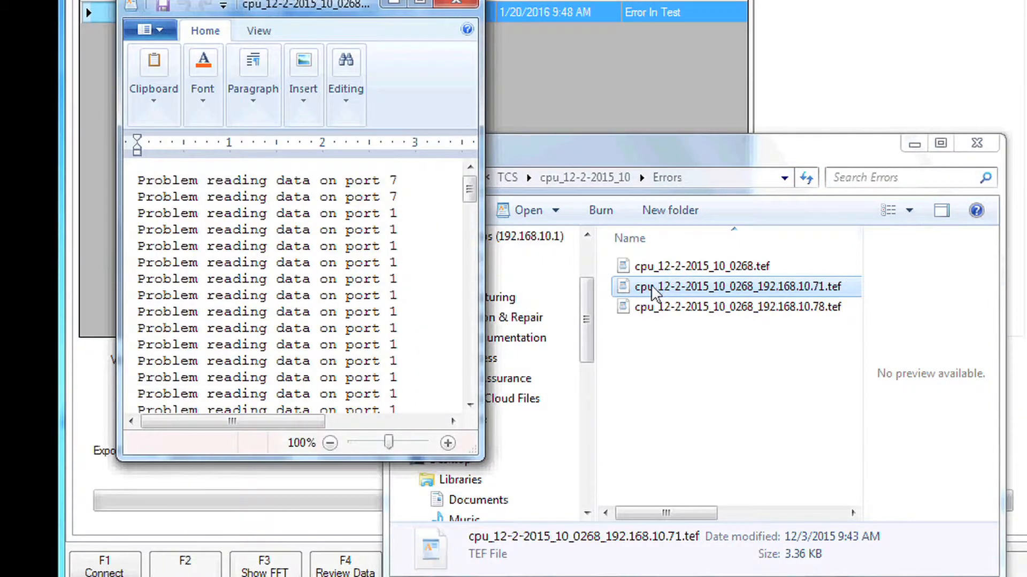
{"action": "left_click_drag", "start_coordinate": [466, 193], "coordinate": [467, 242]}
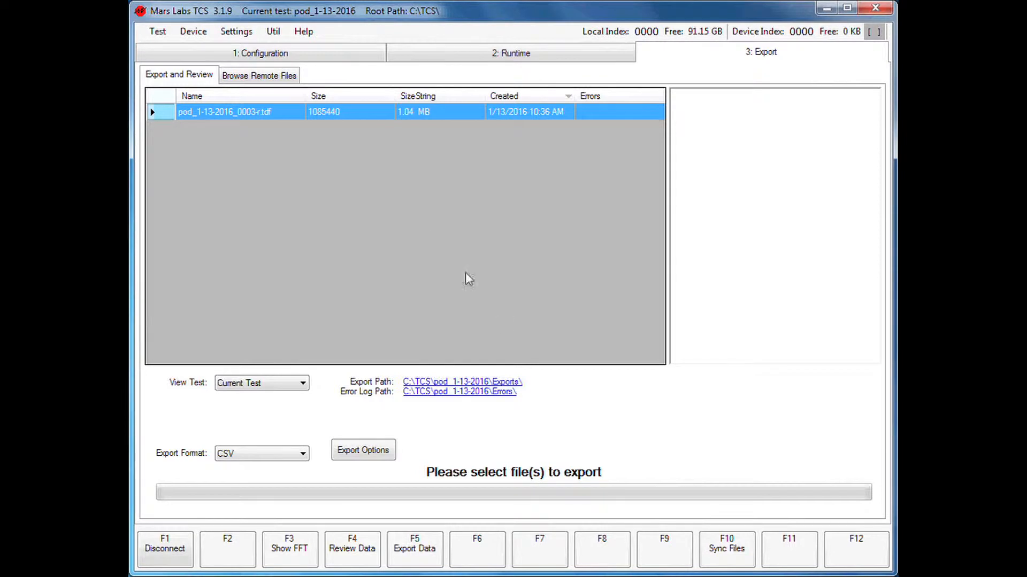
List the remote files stored on the device, transfer pod_1-13-2016_0003, and return to the local export and review file list
{"action": "left_click", "coordinate": [260, 75]}
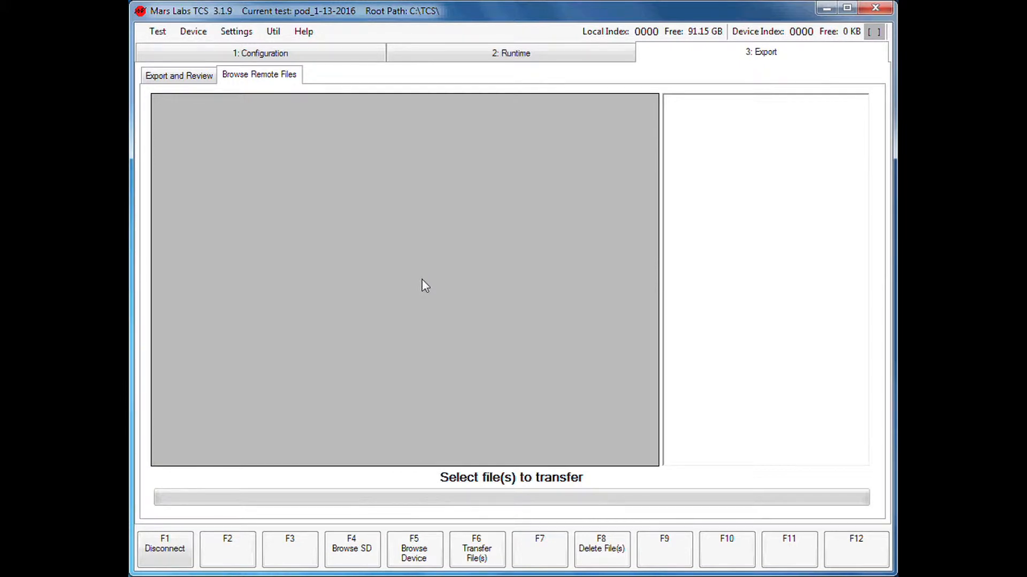
{"action": "left_click", "coordinate": [437, 554]}
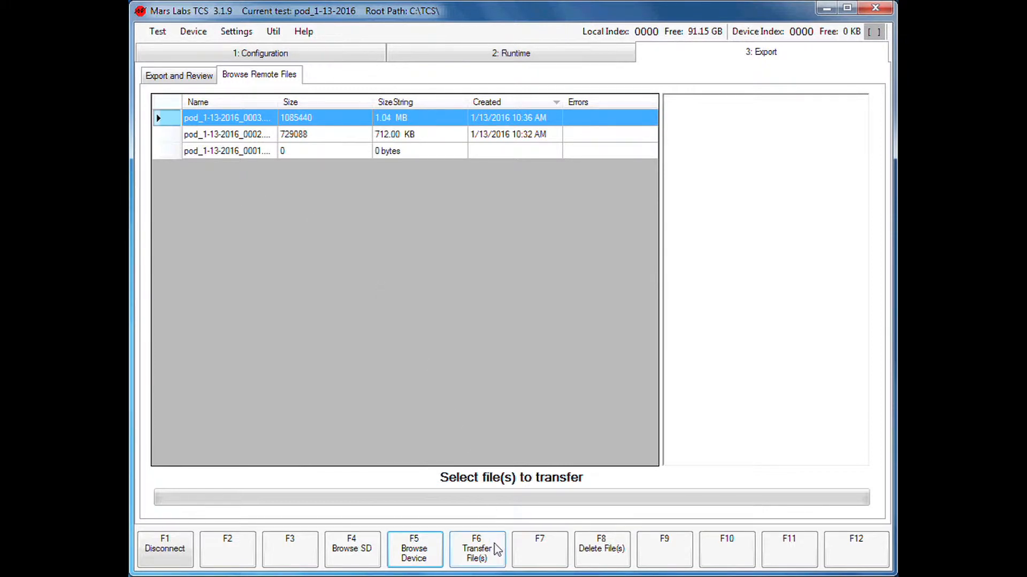
{"action": "left_click", "coordinate": [255, 121]}
{"action": "key", "text": "F6"}
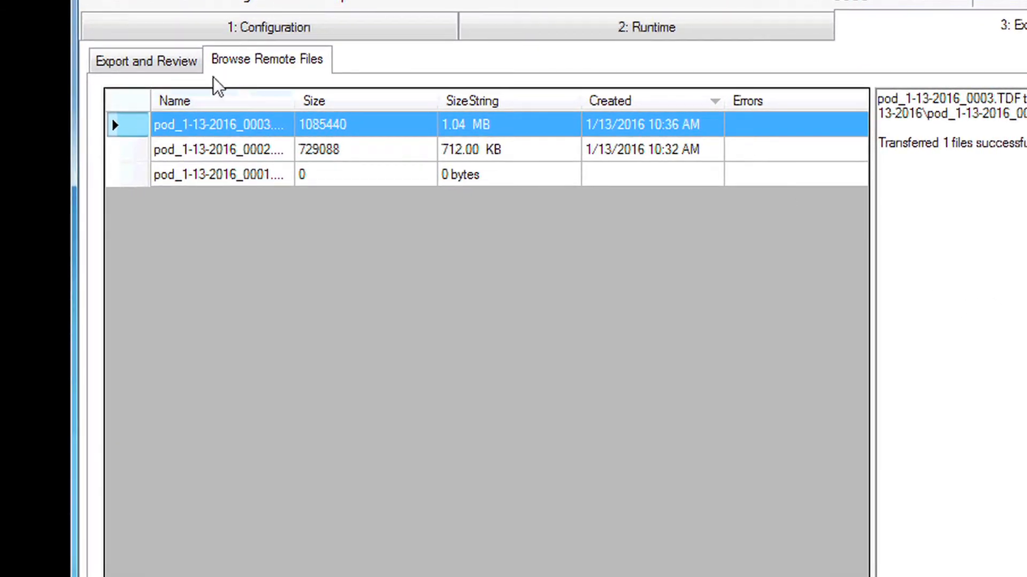
{"action": "left_click", "coordinate": [181, 72]}
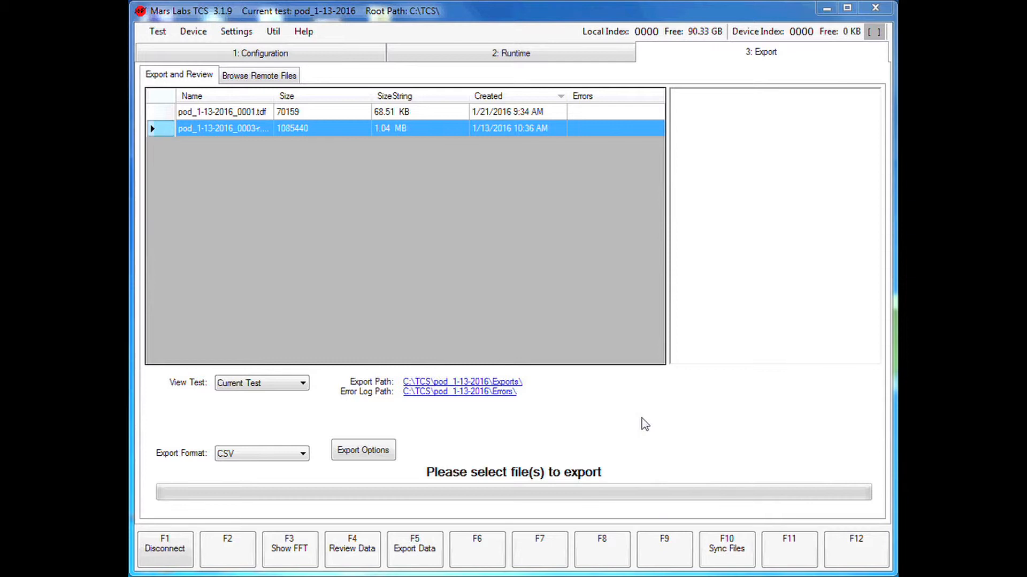
Show the FFT of the pod_1-13-2016_0003-r file and look through its channel choices, keeping Chan_01
{"action": "left_click", "coordinate": [299, 560]}
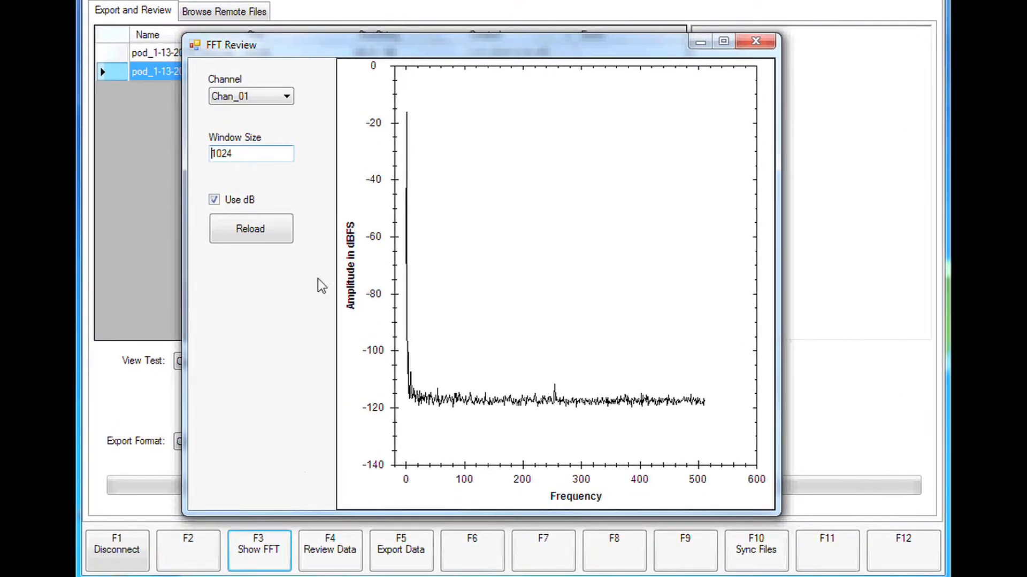
{"action": "left_click", "coordinate": [292, 102]}
{"action": "left_click", "coordinate": [287, 99]}
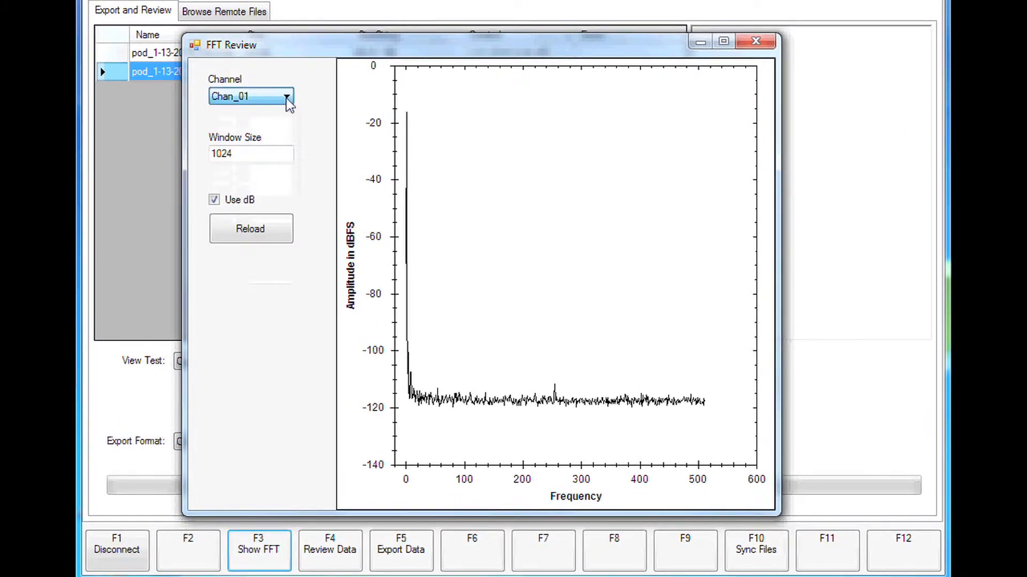
Reload the FFT for Chan_01 with a window size of 512 and the dB scale disabled
{"action": "left_click_drag", "start_coordinate": [259, 153], "coordinate": [195, 160]}
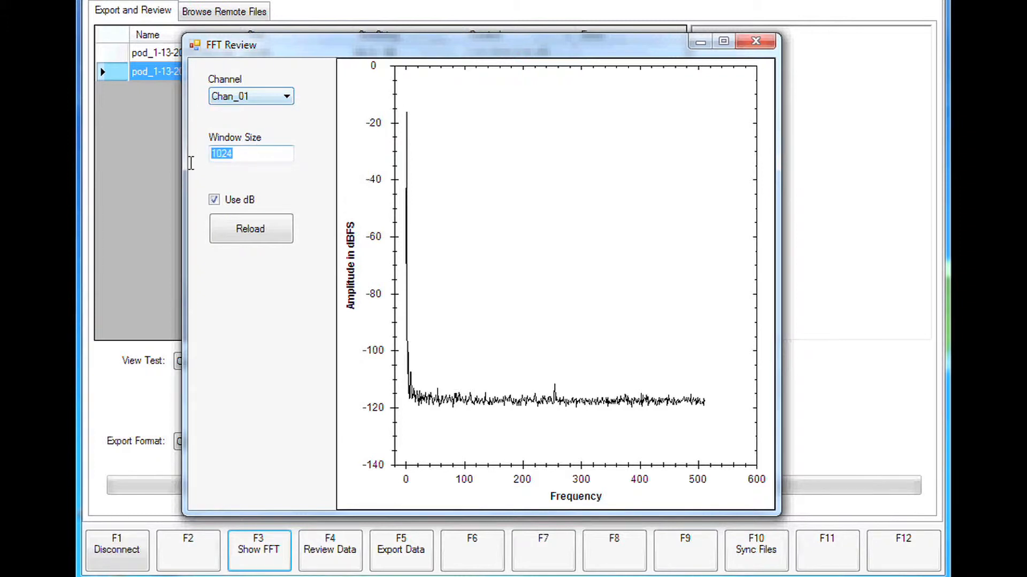
{"action": "key", "text": "BackSpace"}
{"action": "type", "text": "512"}
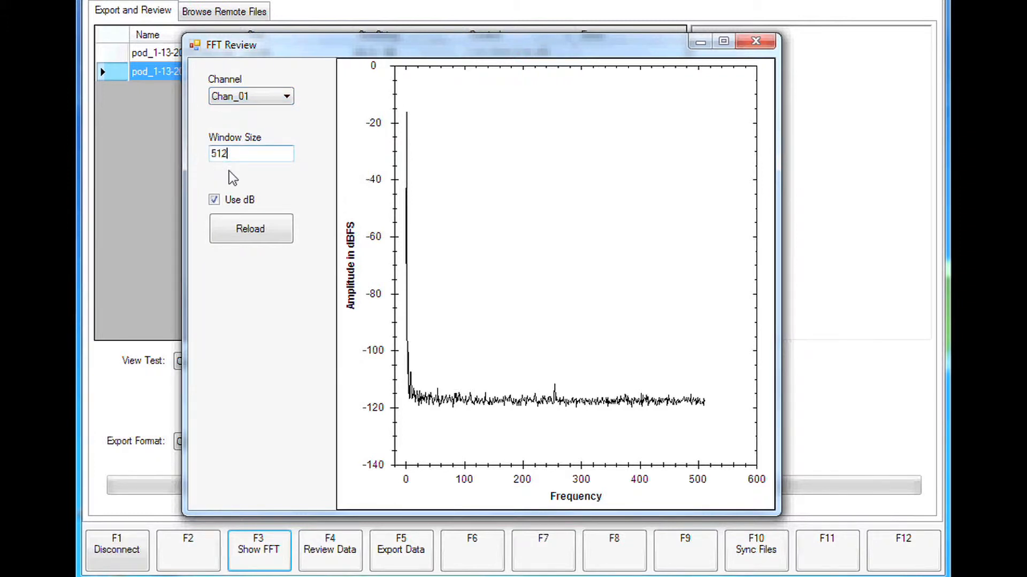
{"action": "left_click", "coordinate": [214, 201]}
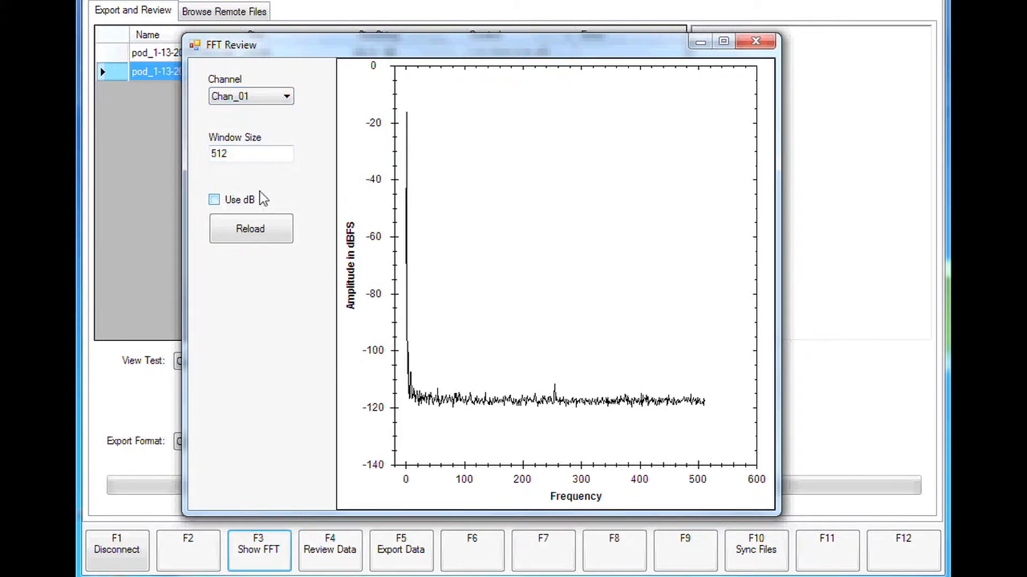
{"action": "mouse_move", "coordinate": [404, 112]}
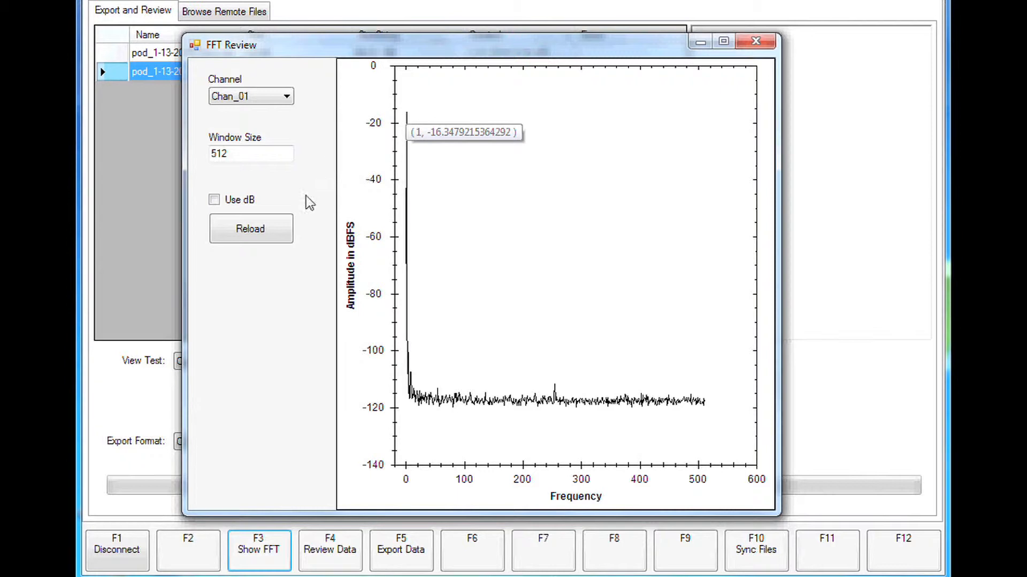
{"action": "left_click", "coordinate": [283, 234]}
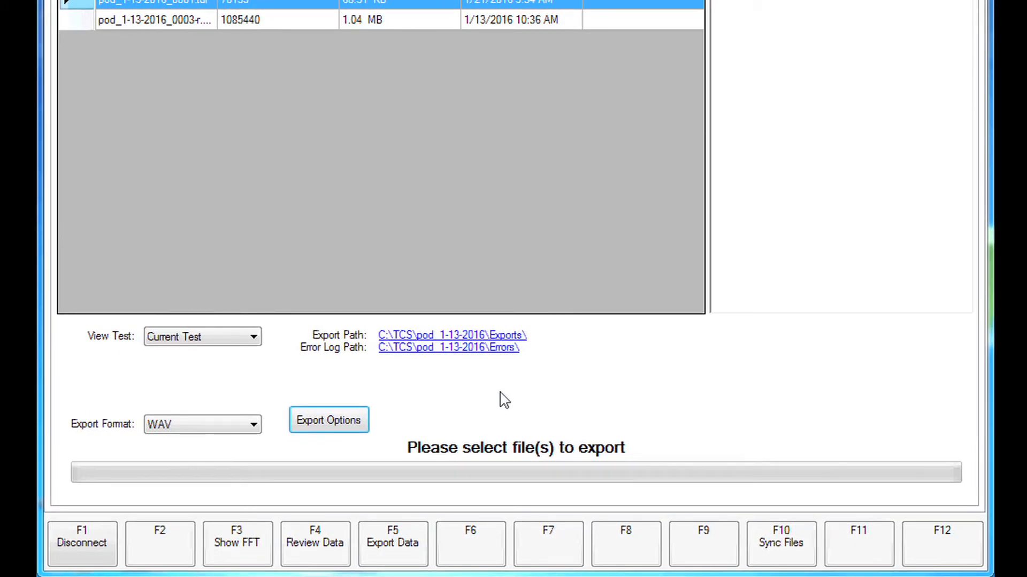
Set the export format to CSV and enable decimation in its export options
{"action": "left_click", "coordinate": [254, 427]}
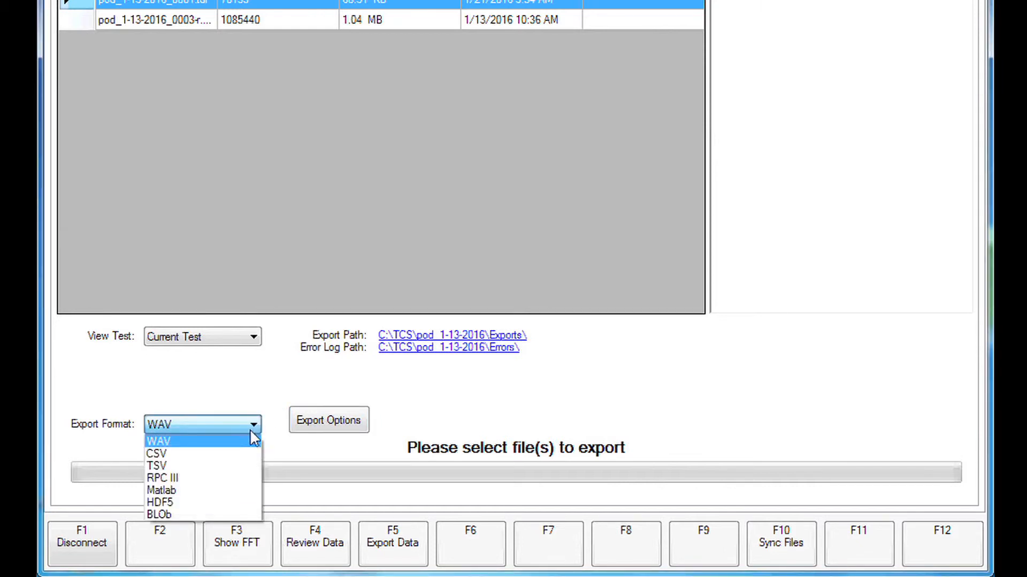
{"action": "left_click", "coordinate": [244, 466]}
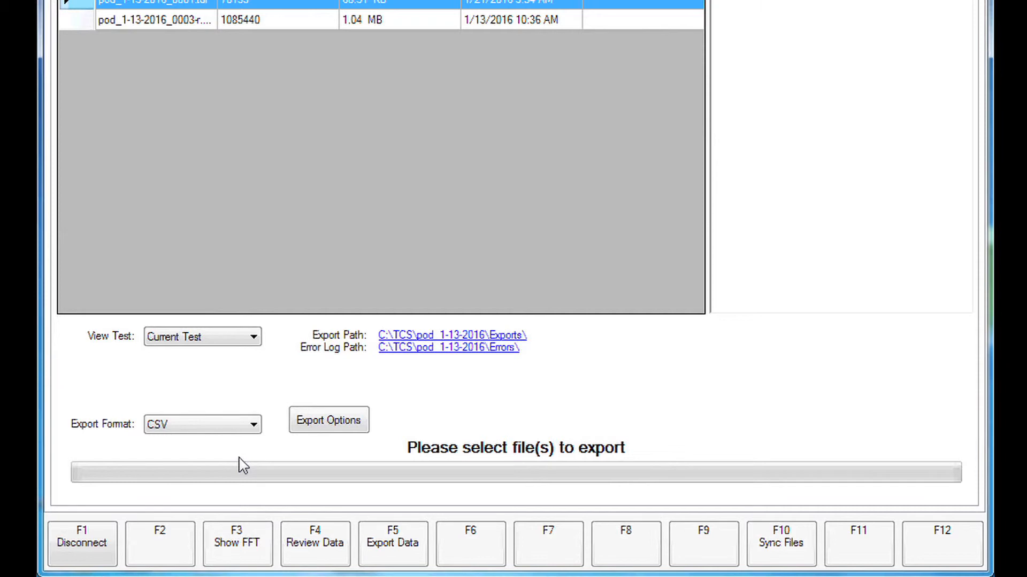
{"action": "left_click", "coordinate": [294, 428]}
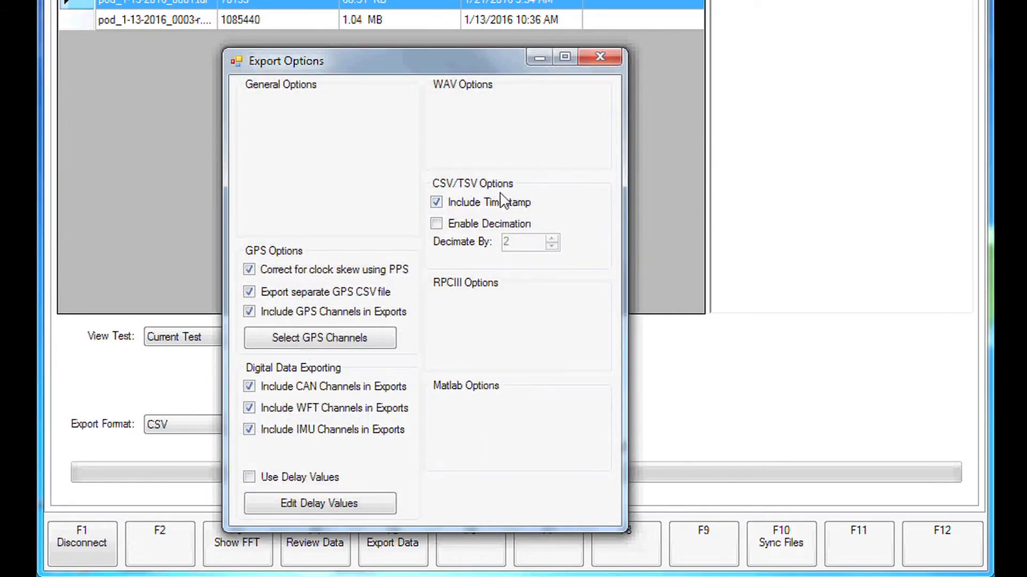
{"action": "left_click", "coordinate": [436, 224]}
Deselect GPS_DR in the GPS channels to export and apply the selection
{"action": "left_click", "coordinate": [249, 312]}
{"action": "left_click", "coordinate": [268, 342]}
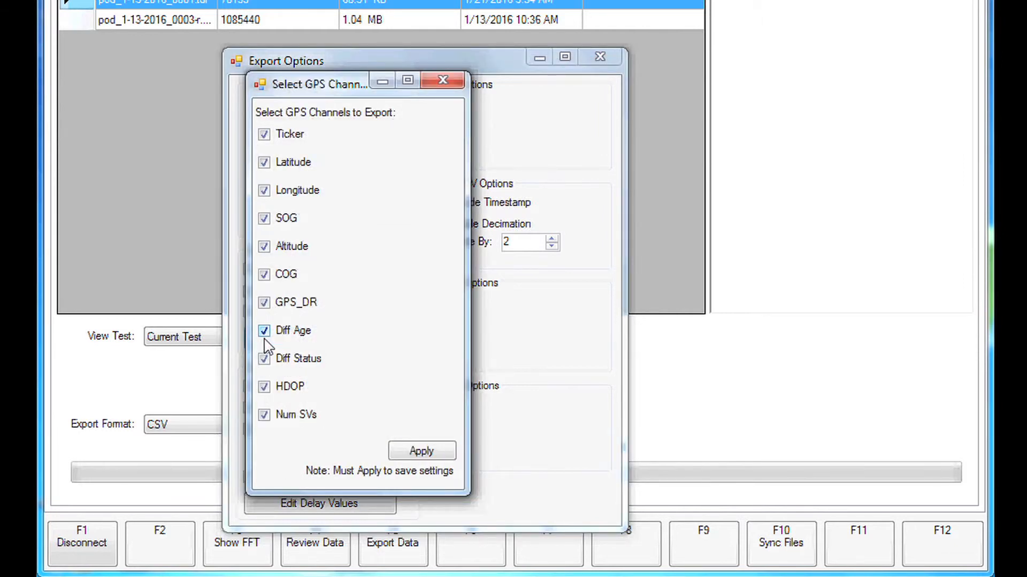
{"action": "left_click", "coordinate": [265, 303]}
{"action": "left_click", "coordinate": [420, 451]}
{"action": "left_click", "coordinate": [442, 83]}
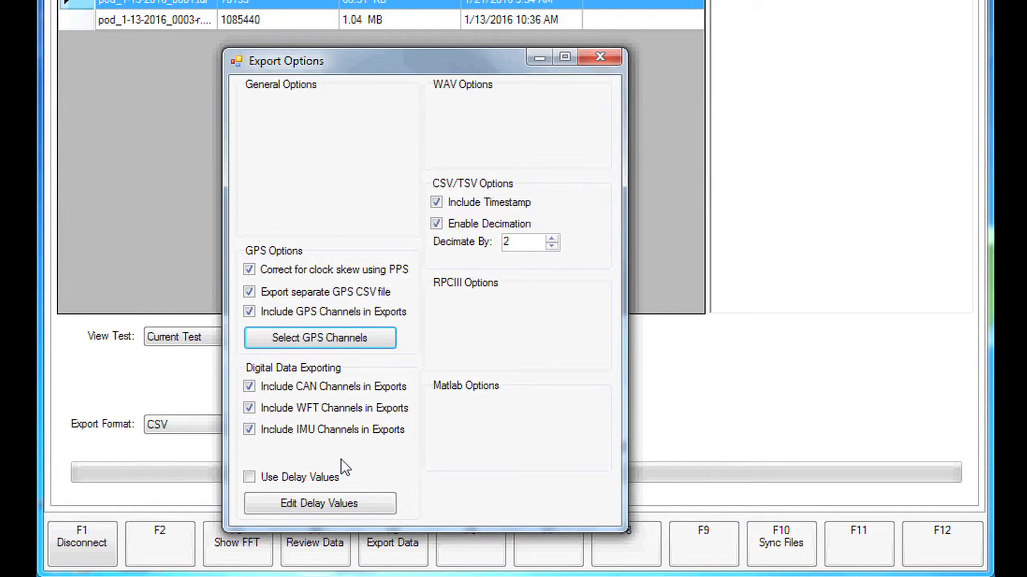
Enable the use of delay values for the export and set the J1939 delay to 2.0 ms
{"action": "left_click", "coordinate": [249, 478]}
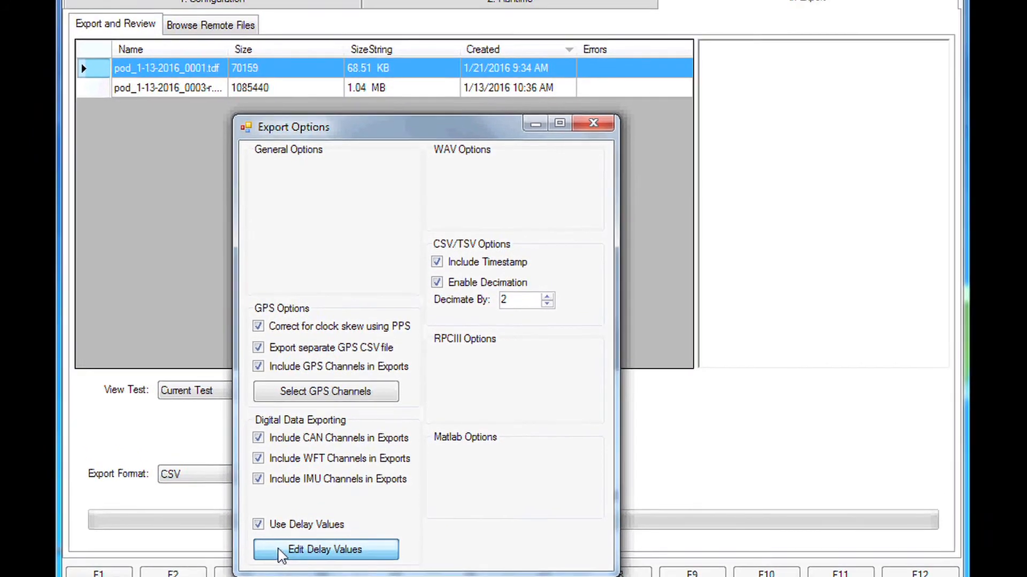
{"action": "left_click", "coordinate": [279, 551]}
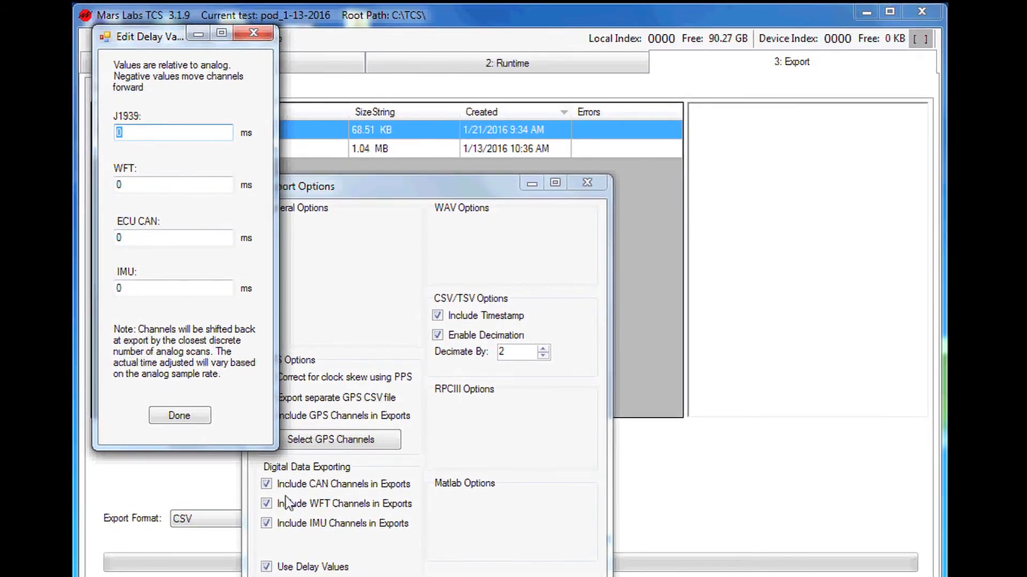
{"action": "type", "text": "2.0"}
{"action": "left_click", "coordinate": [194, 413]}
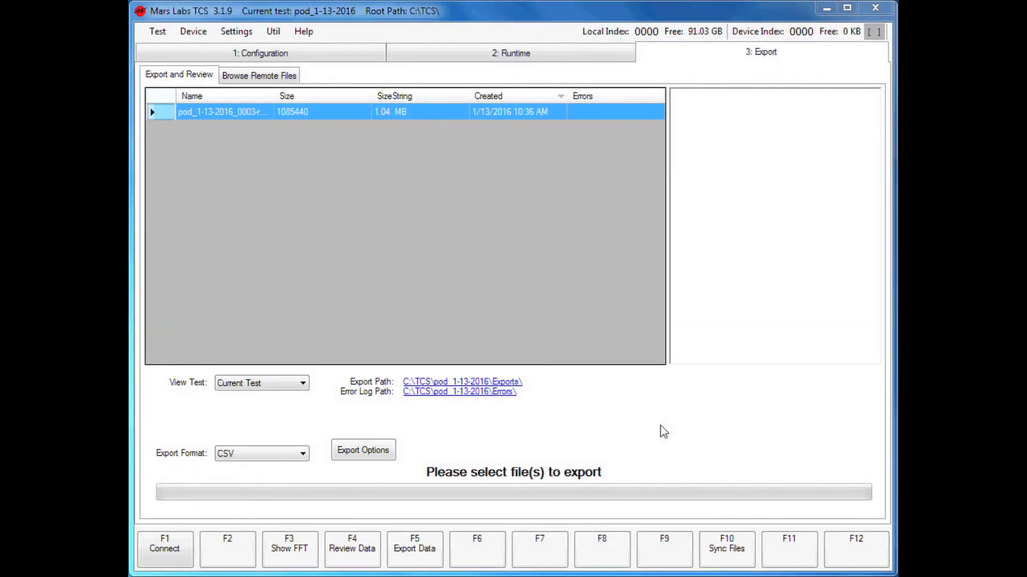
Export pod_1-13-2016_0003-r.tdf as CSV and open the test's Exports folder
{"action": "left_click", "coordinate": [436, 551]}
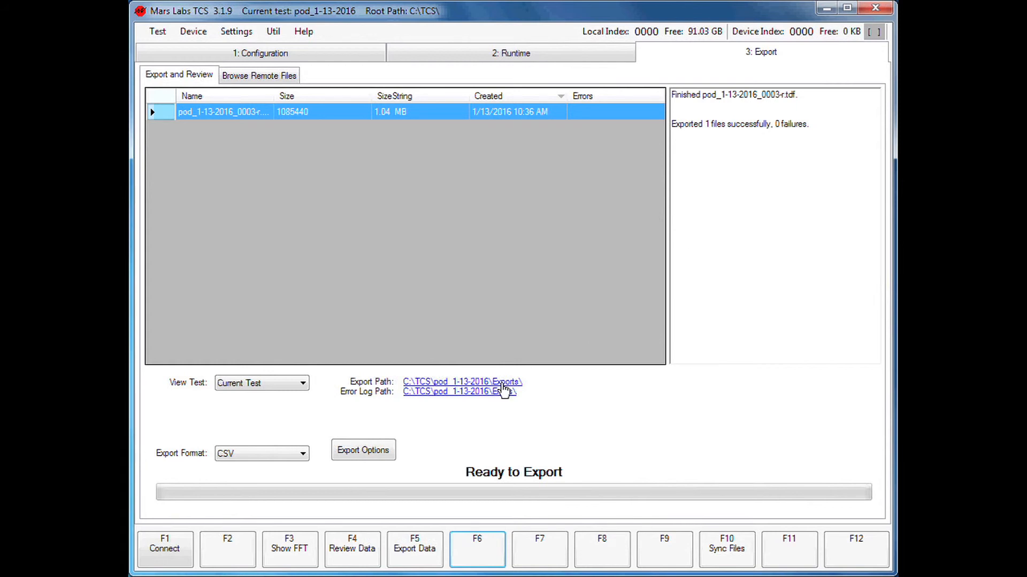
{"action": "left_click", "coordinate": [502, 382]}
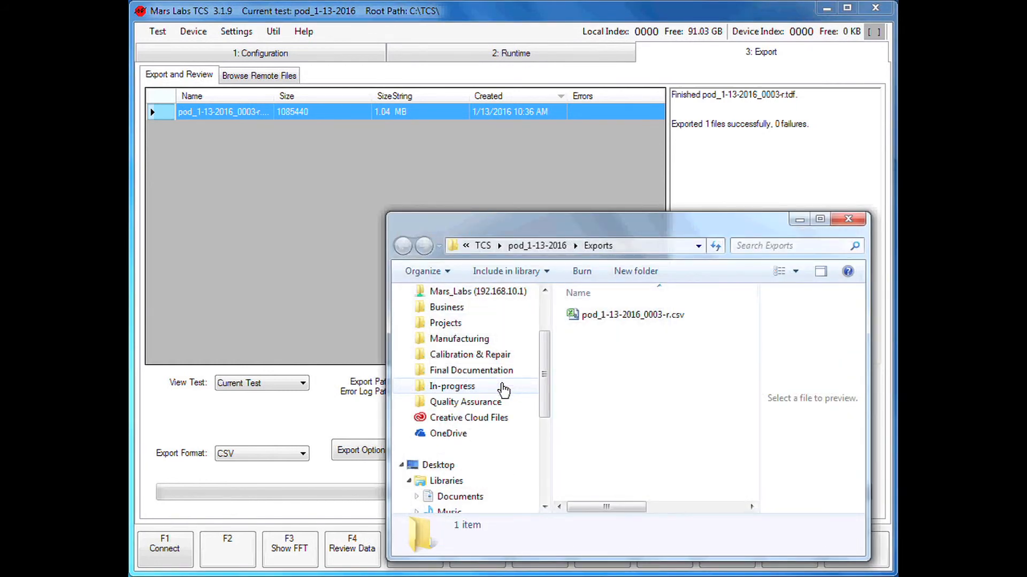